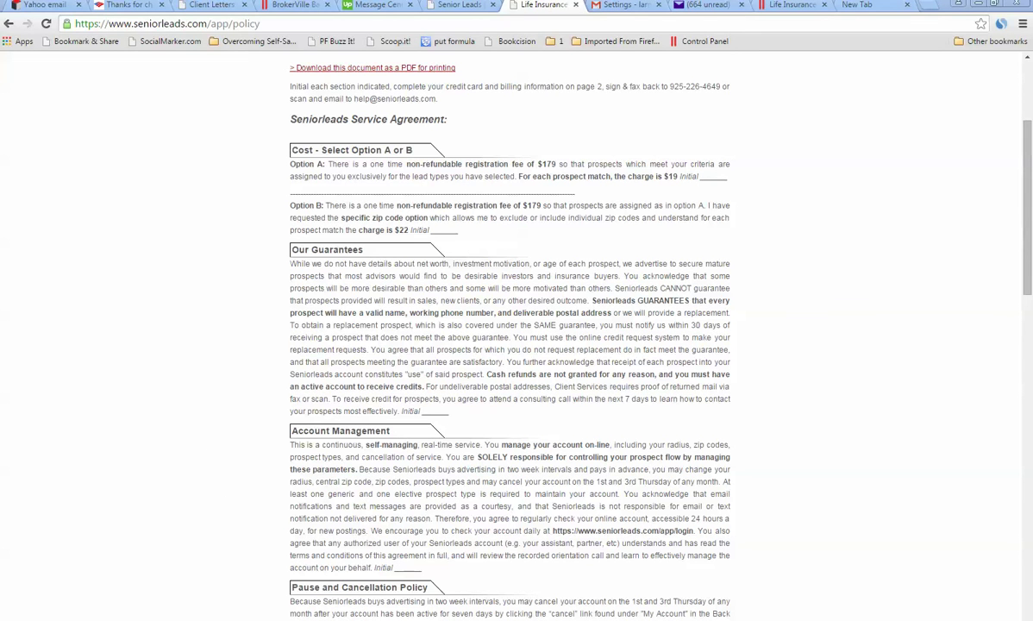
# Switch to Word to view the diagram of how email really works, and return to Chrome
pyautogui.click(172, 613)
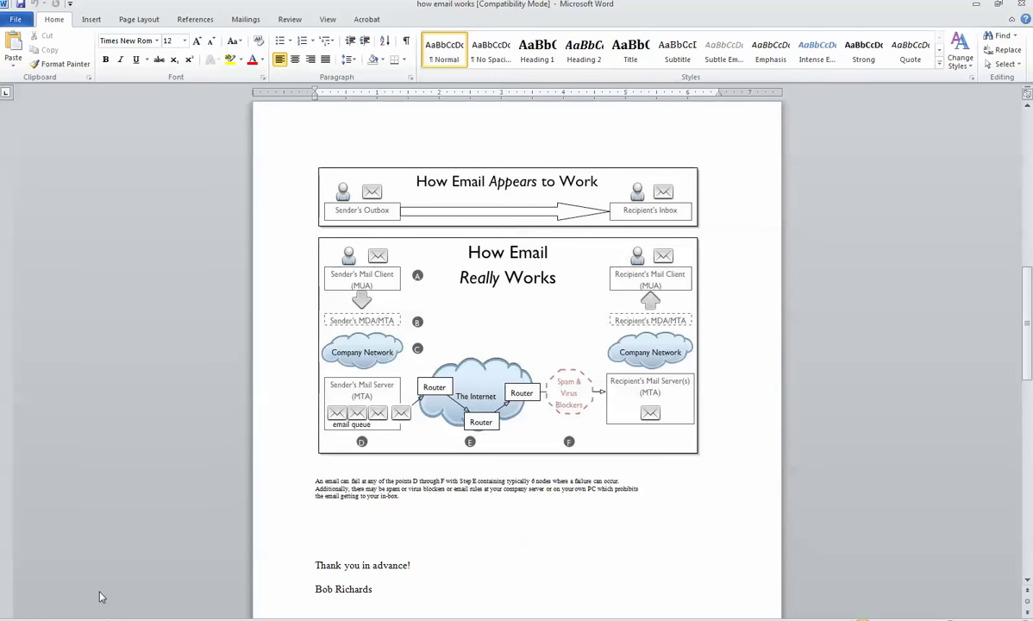
pyautogui.click(130, 619)
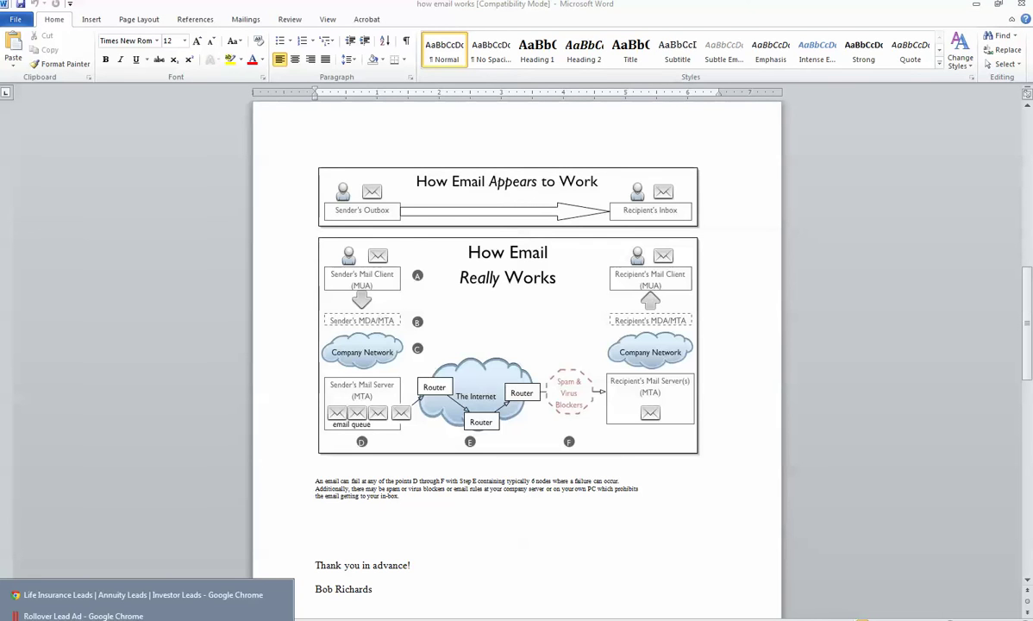
pyautogui.click(145, 602)
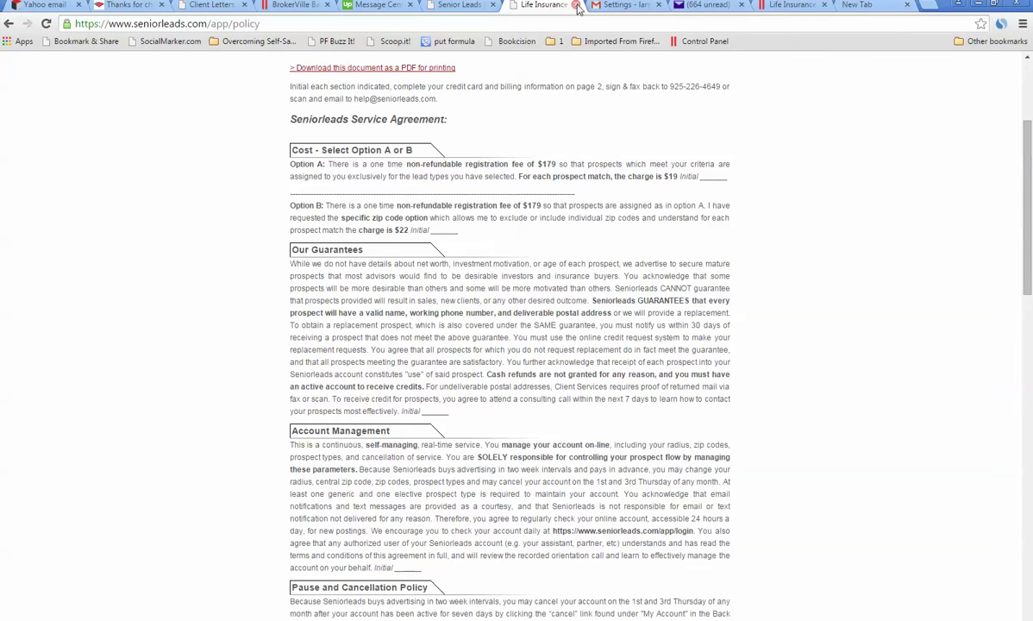
pyautogui.click(621, 5)
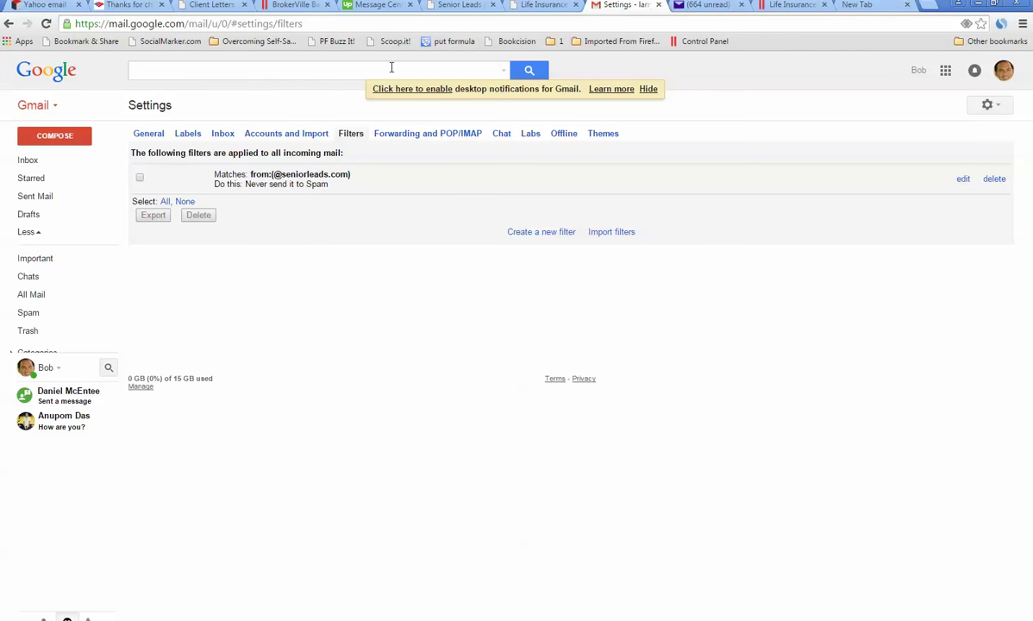
pyautogui.click(140, 179)
pyautogui.click(199, 214)
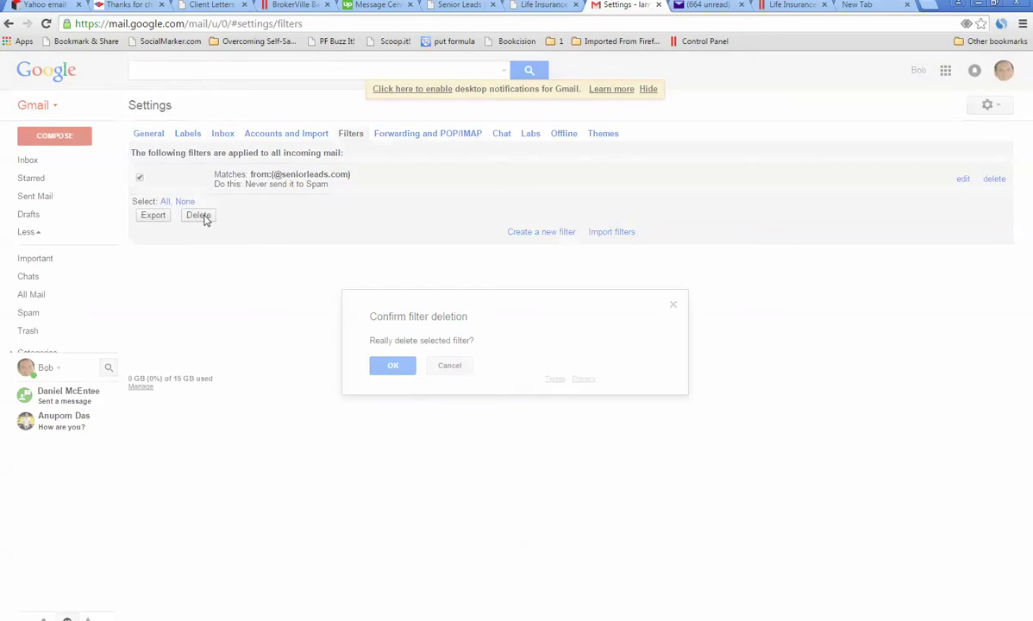
pyautogui.click(394, 367)
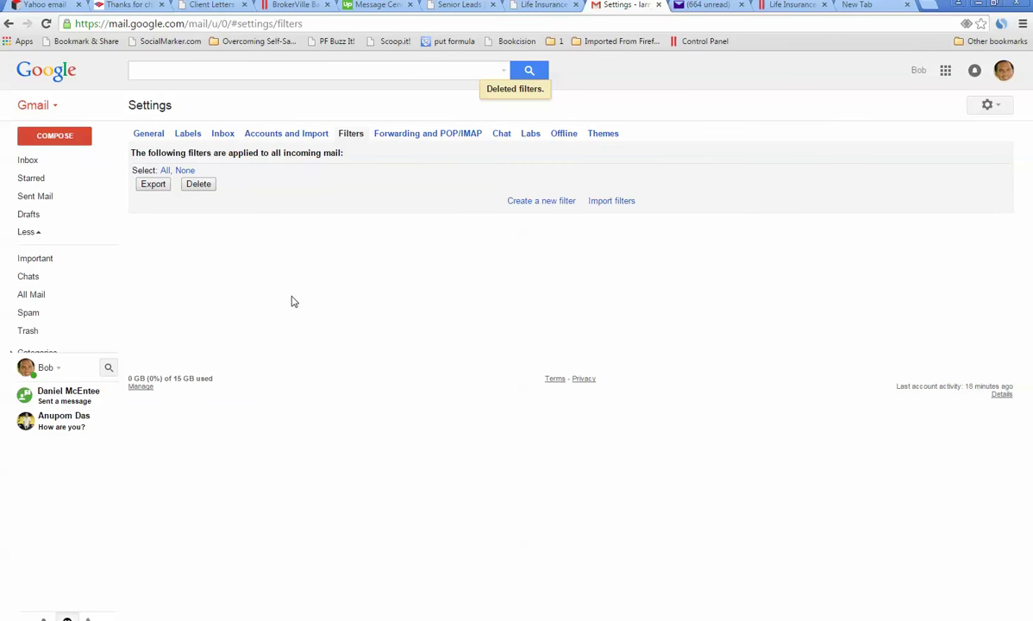
pyautogui.click(996, 108)
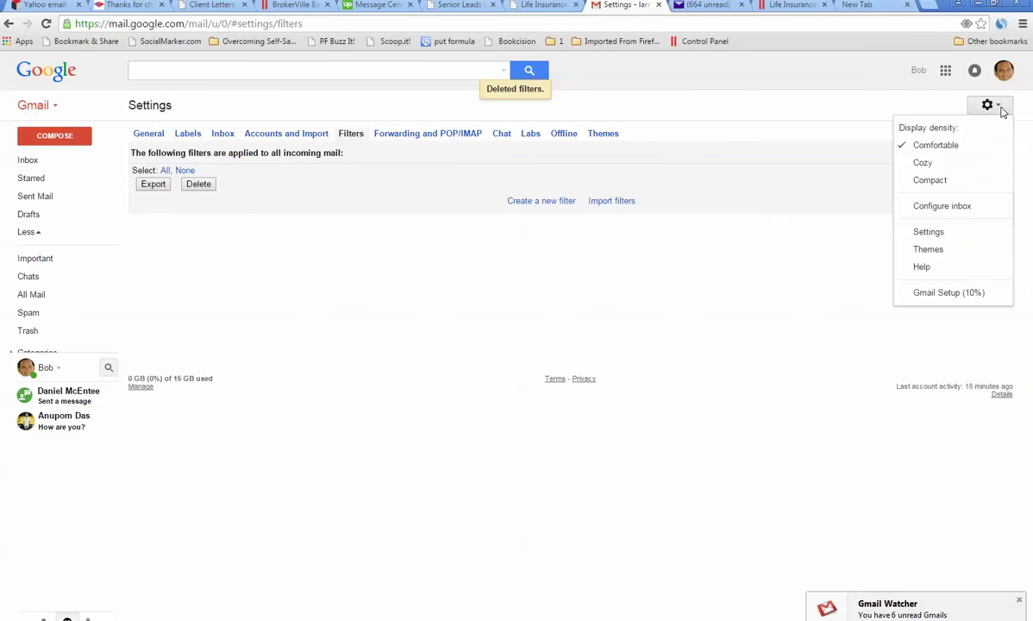
pyautogui.click(930, 232)
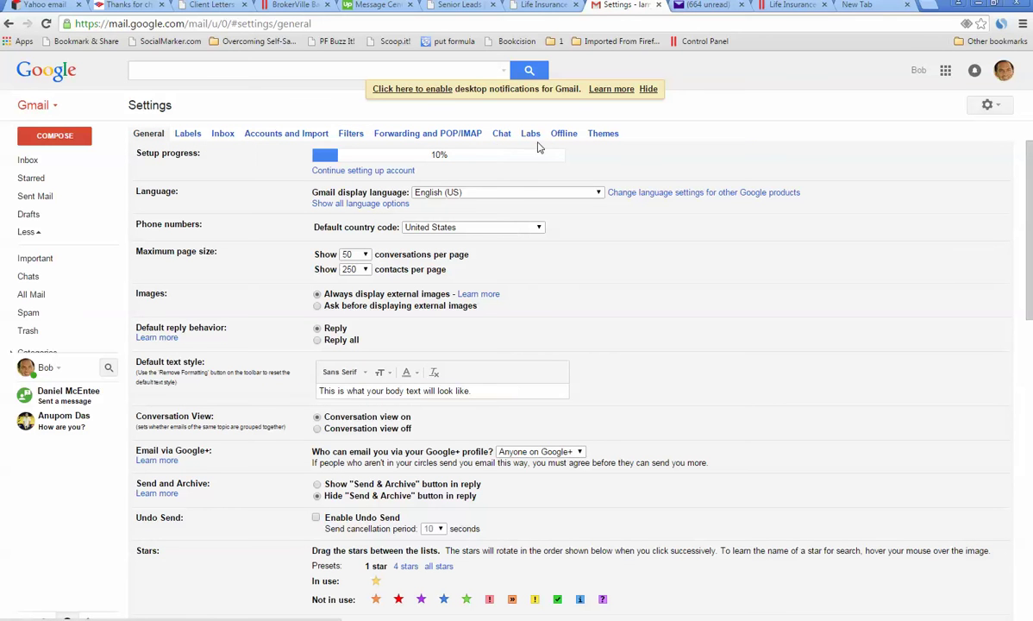
pyautogui.click(351, 135)
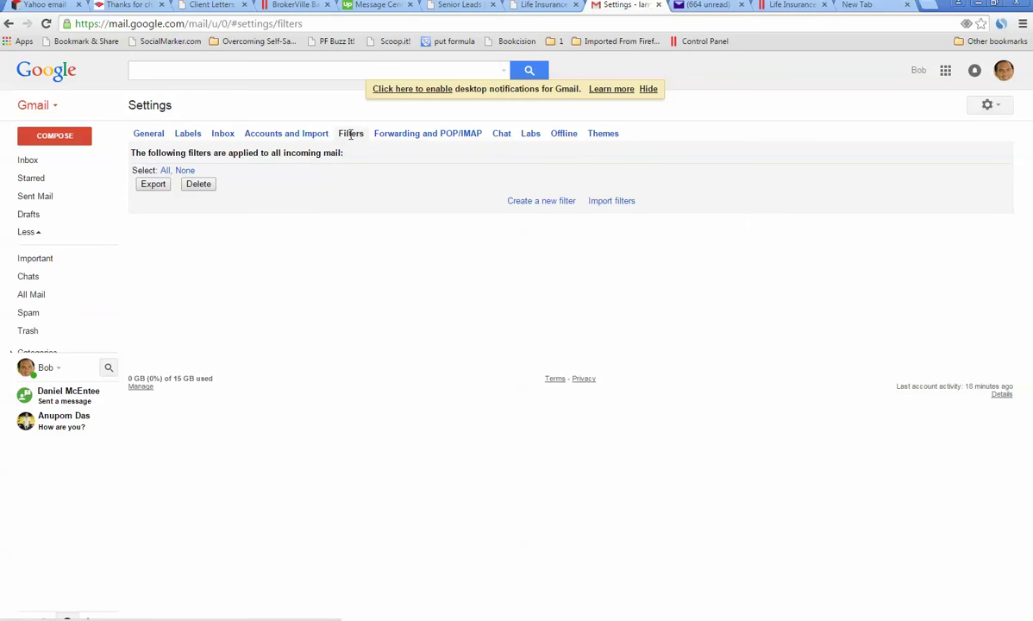
pyautogui.click(536, 202)
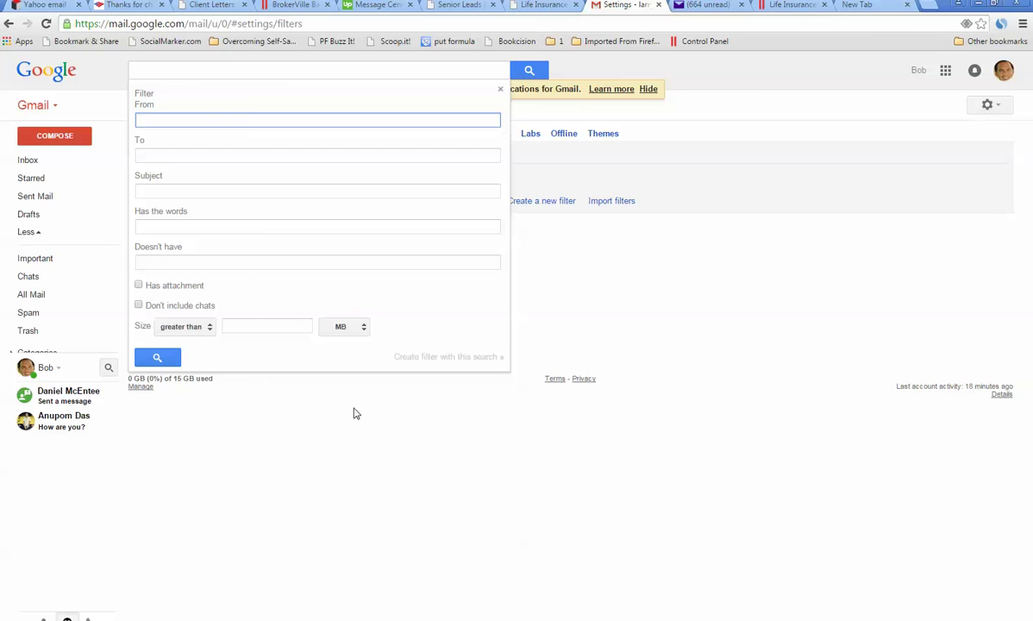
pyautogui.write('@seniorleads.com')
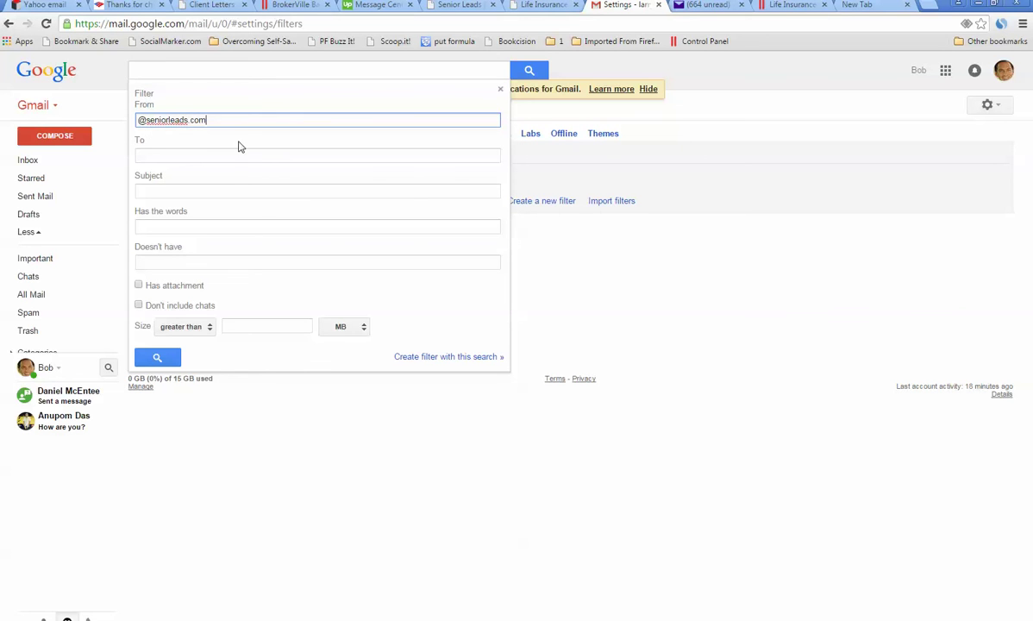
pyautogui.click(462, 359)
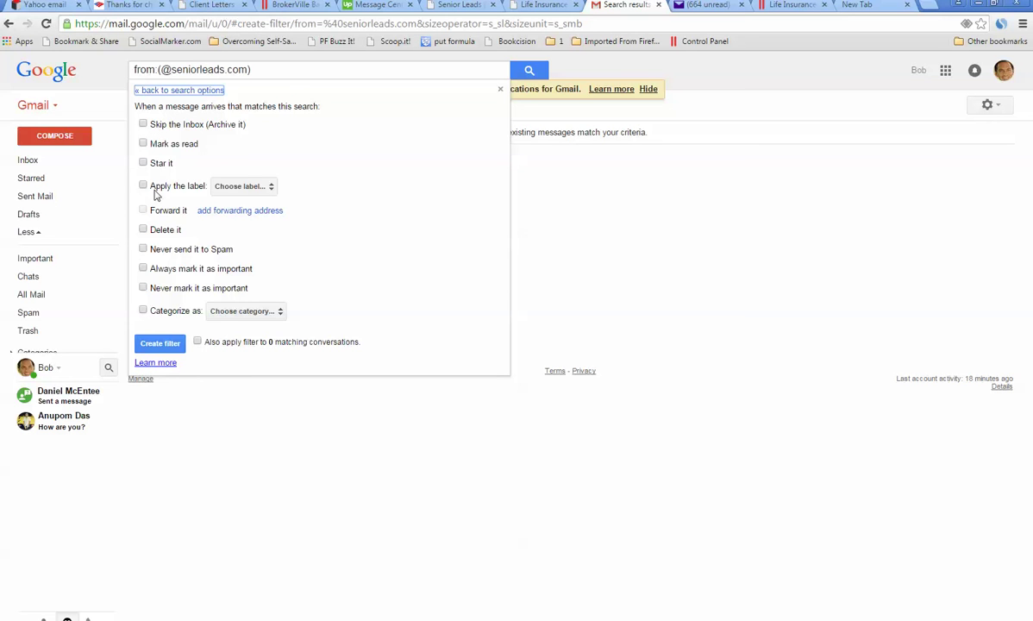
# Set the filter to never send matching messages to Spam and always mark them as important, and create it
pyautogui.click(143, 250)
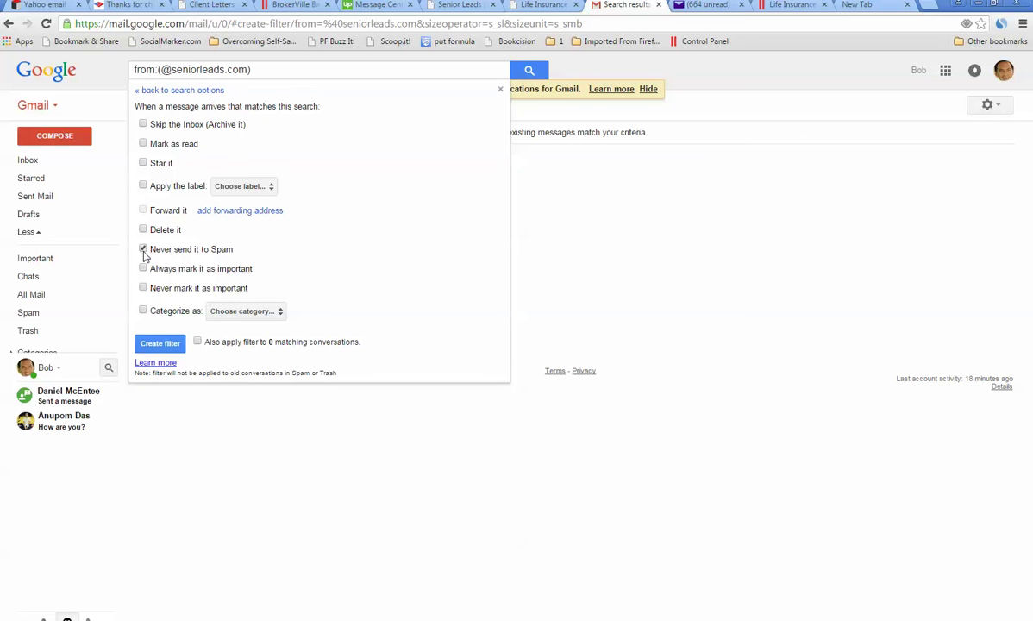
pyautogui.click(143, 268)
pyautogui.click(160, 343)
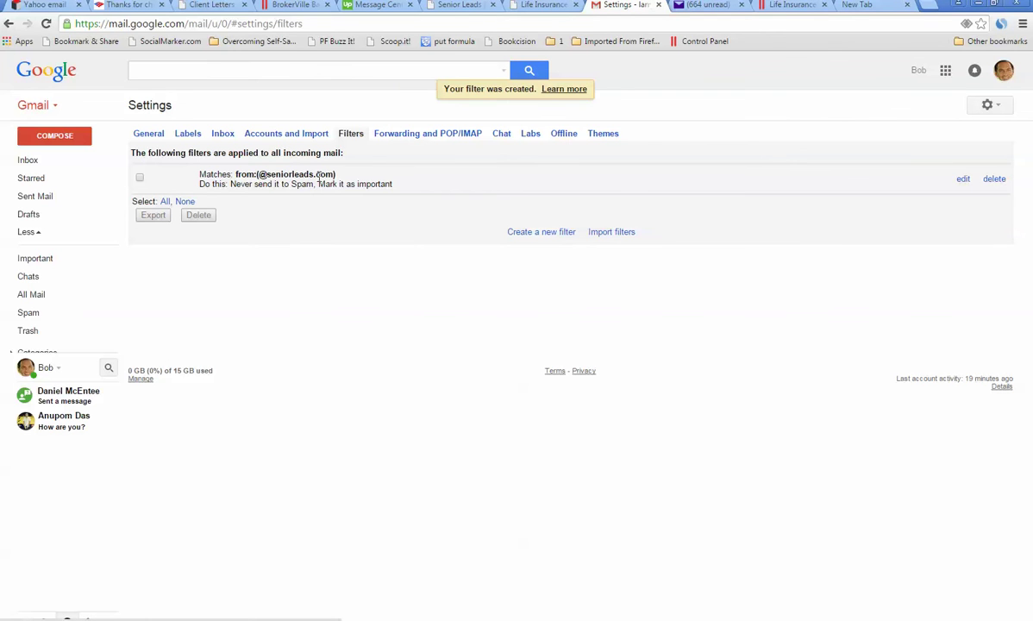
# Switch to Yahoo Mail and begin adding a new message filter in its settings
pyautogui.moveTo(26, 302)
pyautogui.click(710, 6)
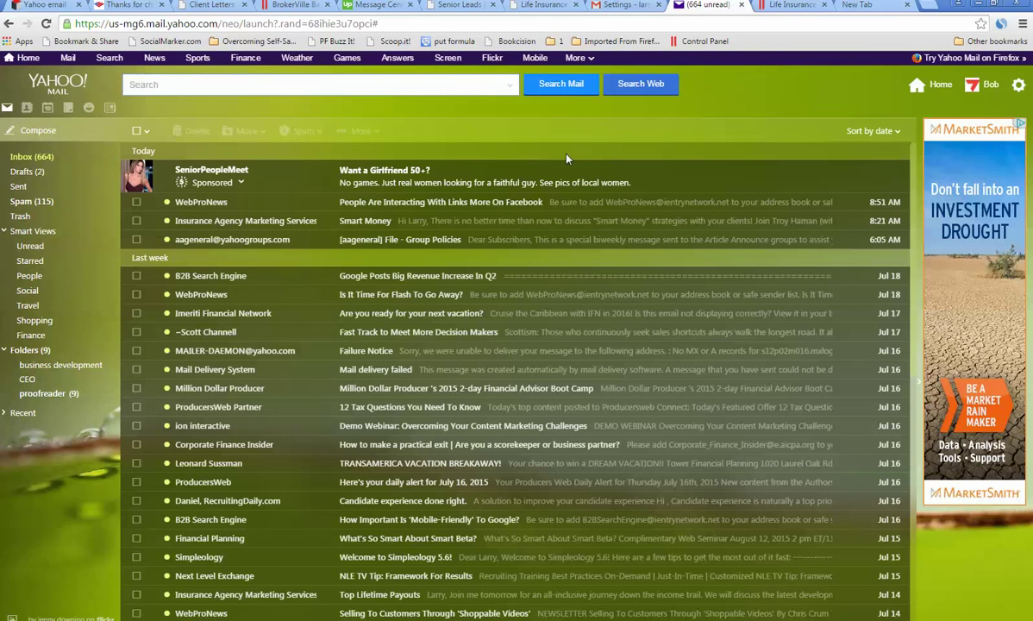
pyautogui.click(1018, 85)
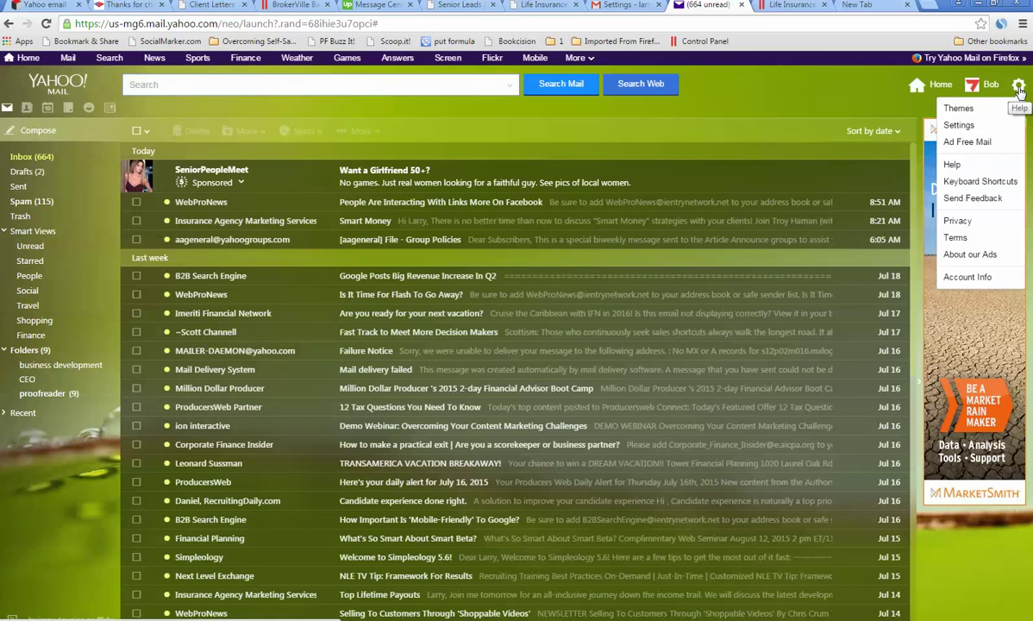
pyautogui.click(960, 126)
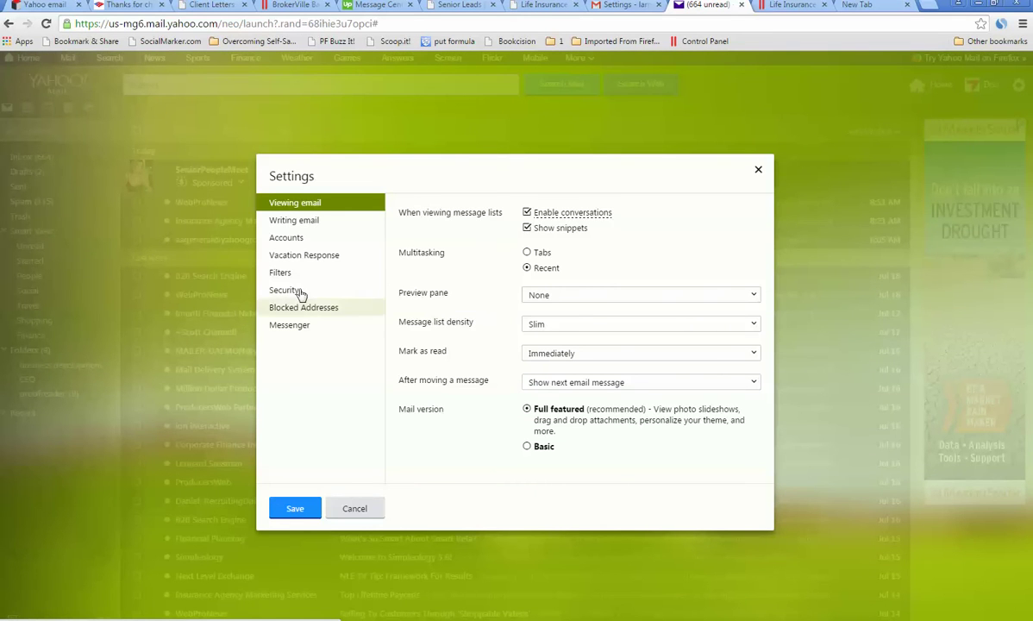
pyautogui.click(283, 274)
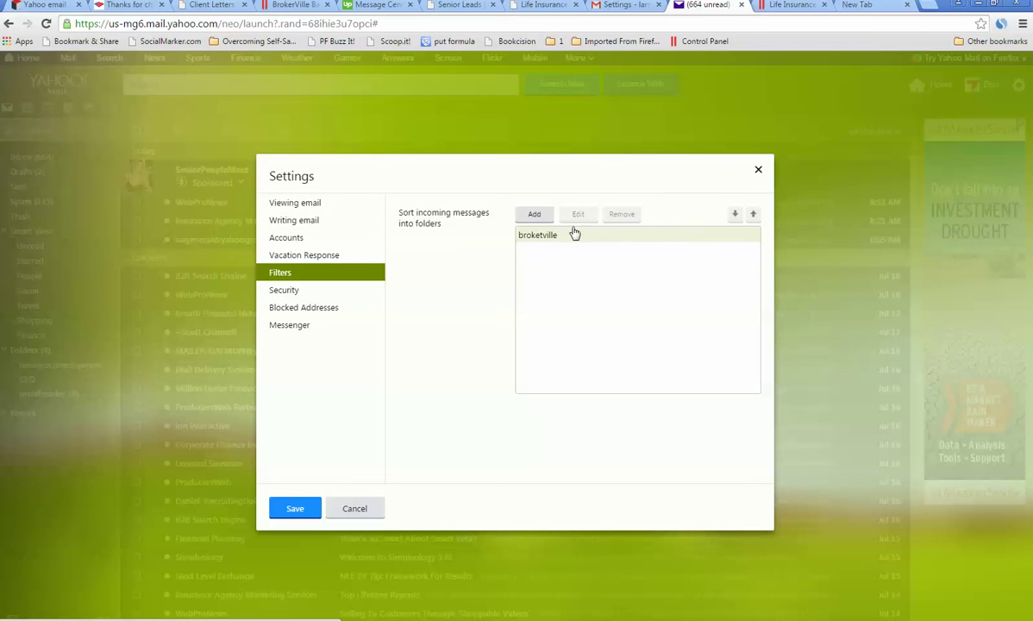
pyautogui.click(534, 217)
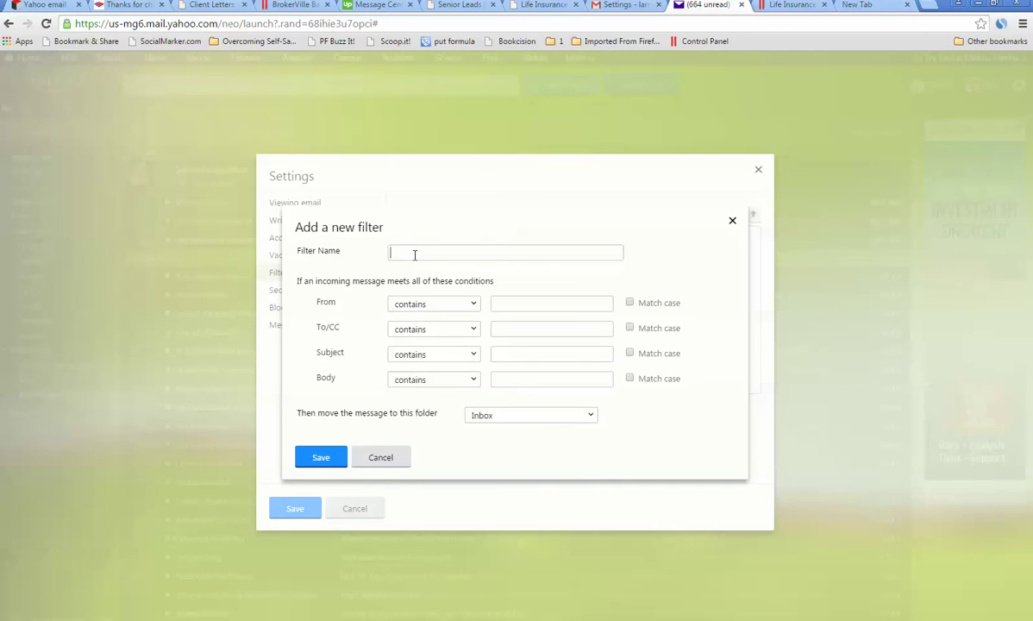
# Save a filter named seniorleads that delivers messages whose sender contains seniorleads.com to the Inbox, and save the settings
pyautogui.write('seniorleads')
pyautogui.click(514, 304)
pyautogui.write('@seniorleads')
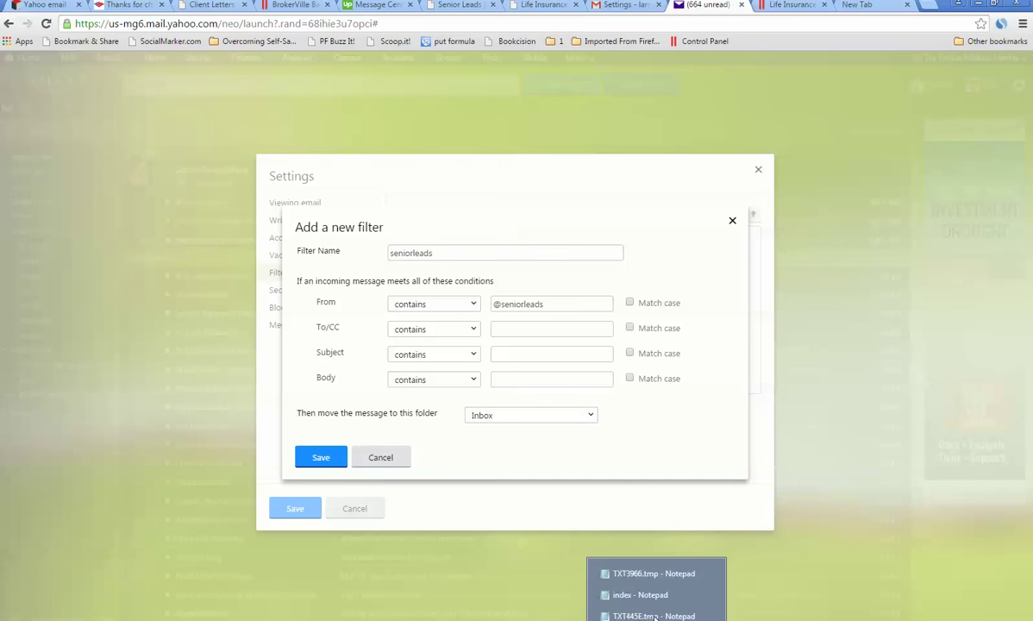
pyautogui.write('.com')
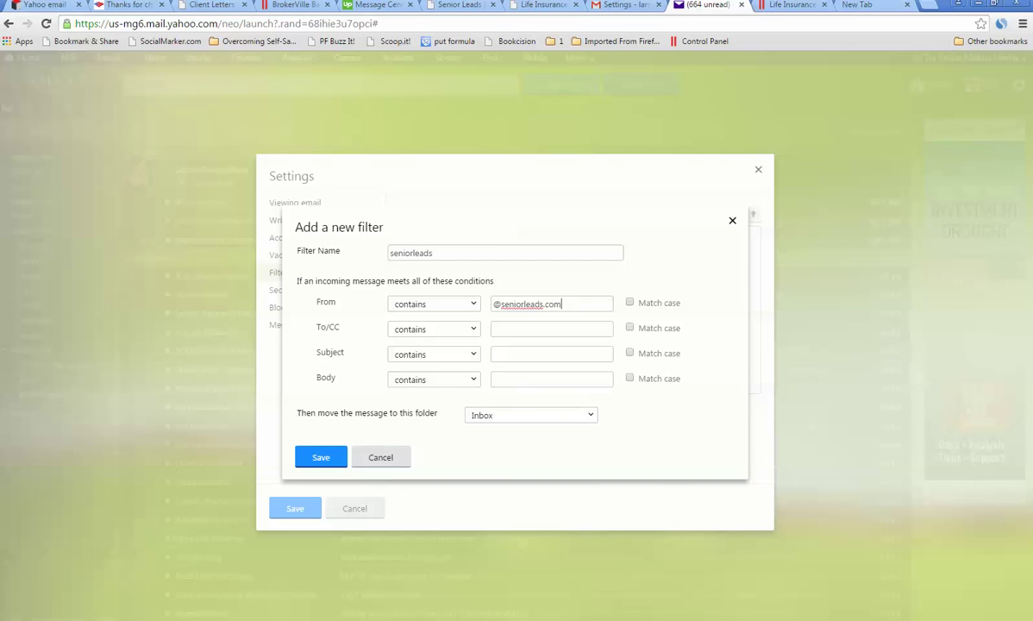
pyautogui.click(498, 304)
pyautogui.press('BackSpace')
pyautogui.click(319, 456)
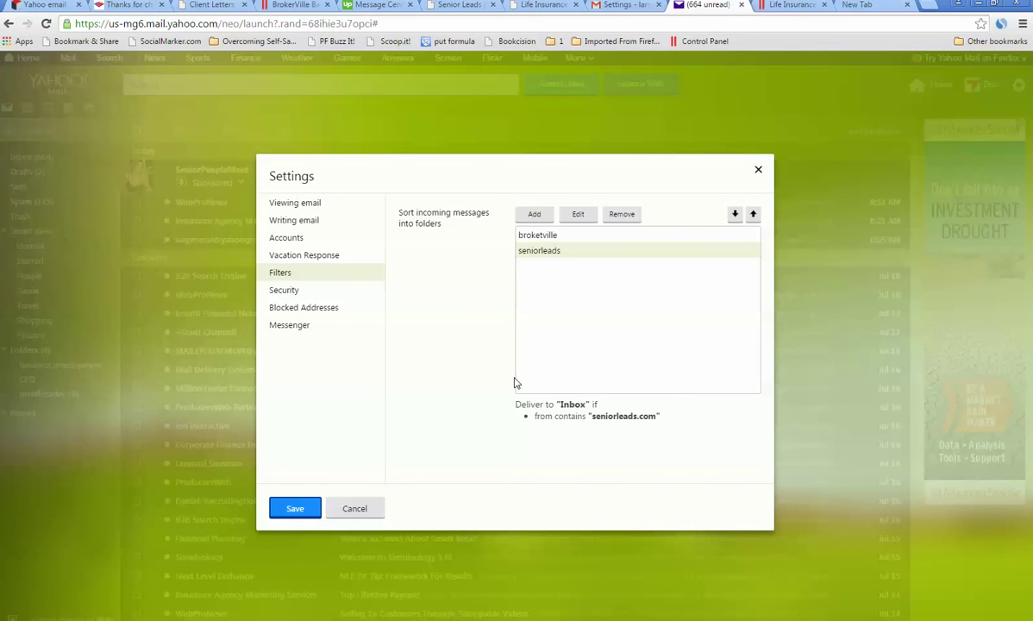
pyautogui.click(296, 509)
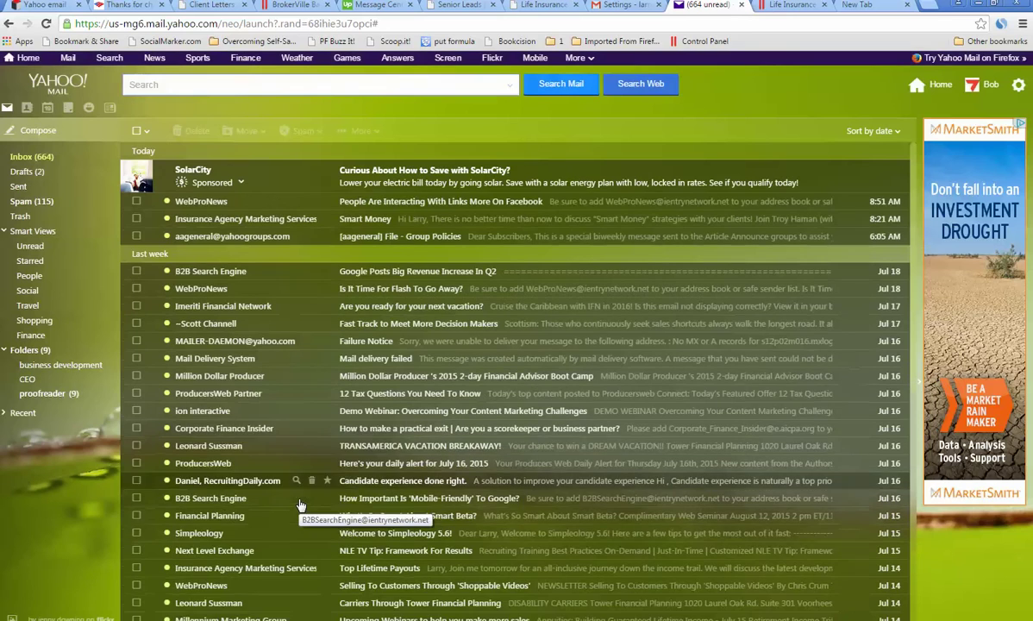
# Switch to the Outlook inbox with its message commands available
pyautogui.click(793, 6)
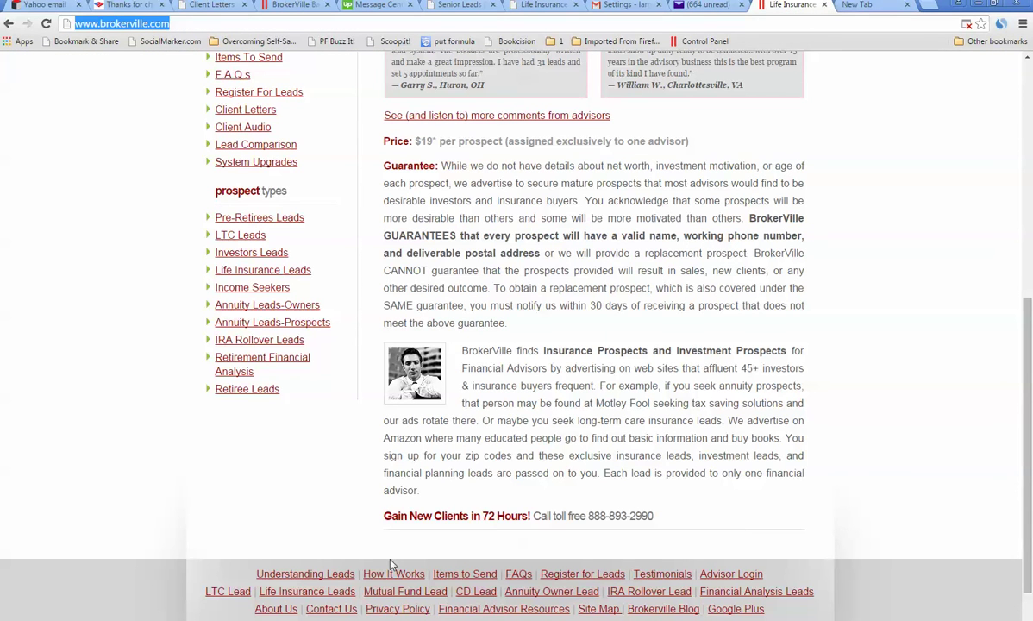
pyautogui.click(335, 620)
pyautogui.click(300, 475)
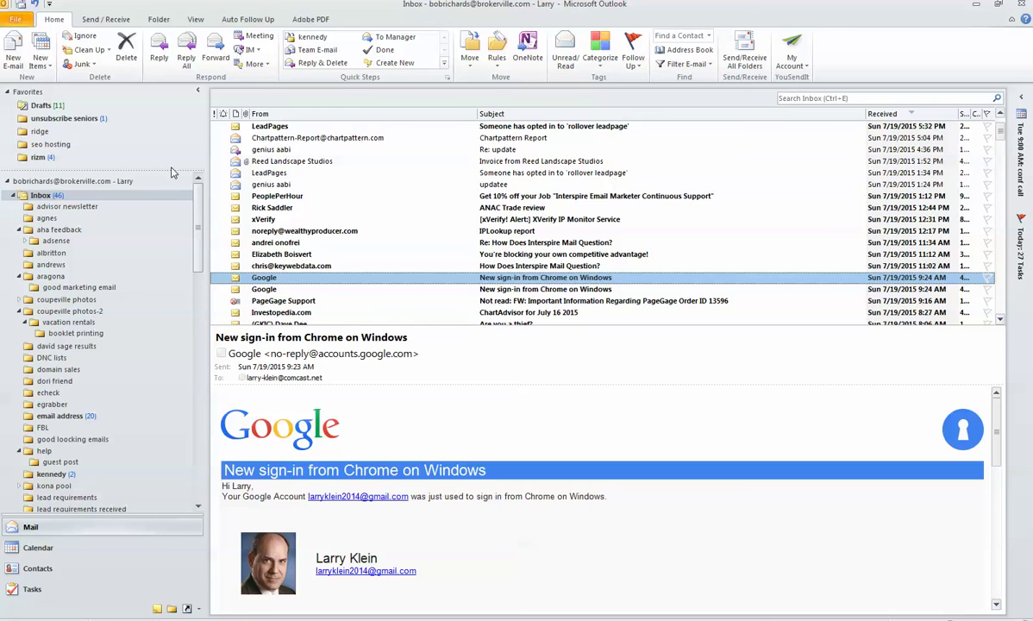
pyautogui.click(19, 20)
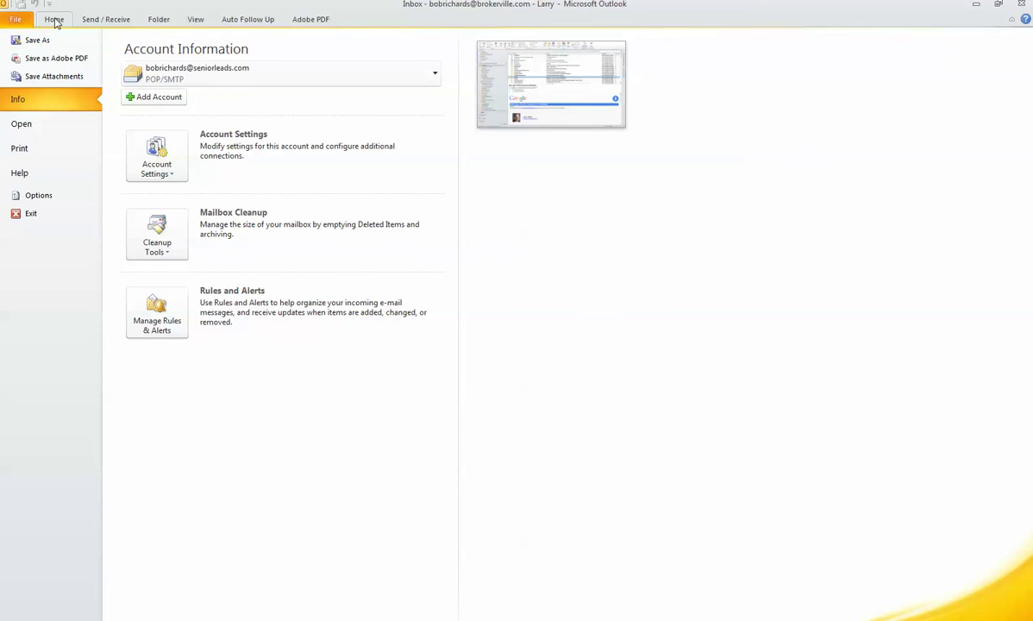
pyautogui.click(54, 21)
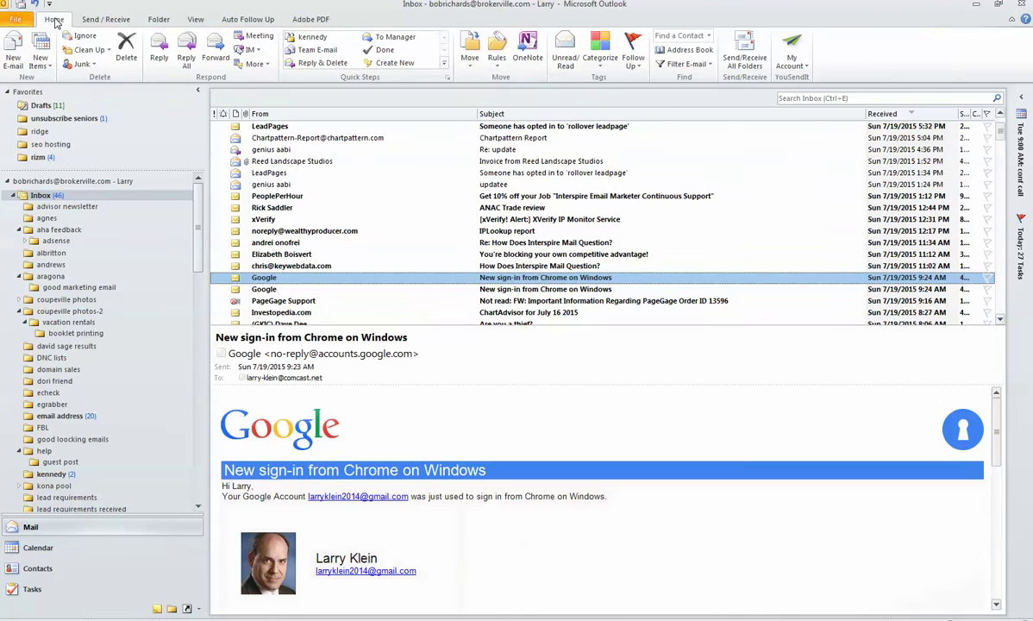
# Open the Safe Senders list in Outlook's junk e-mail options
pyautogui.click(83, 67)
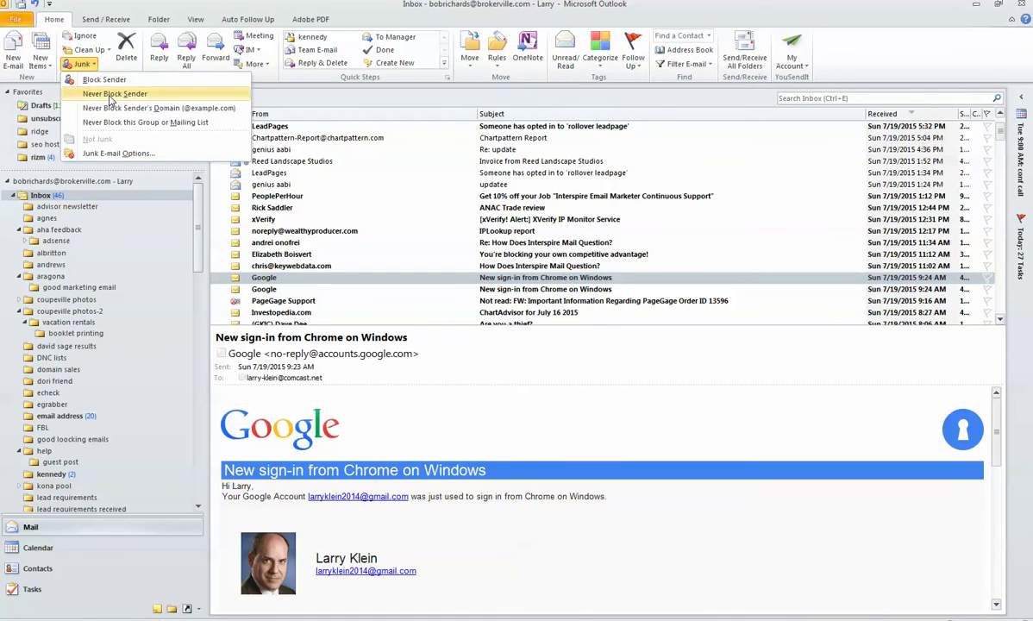
pyautogui.click(109, 94)
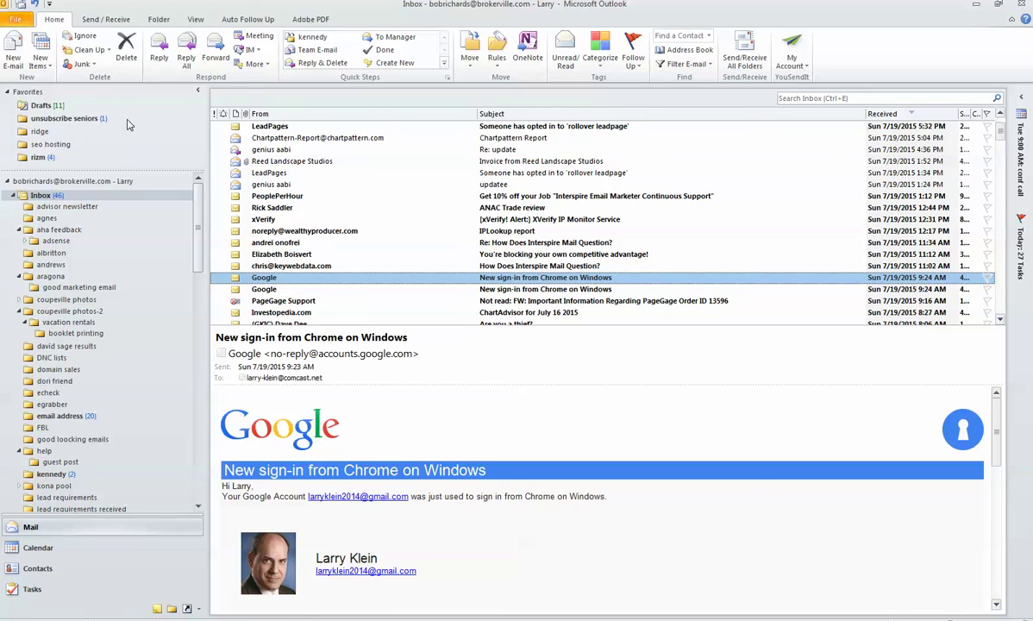
pyautogui.click(82, 65)
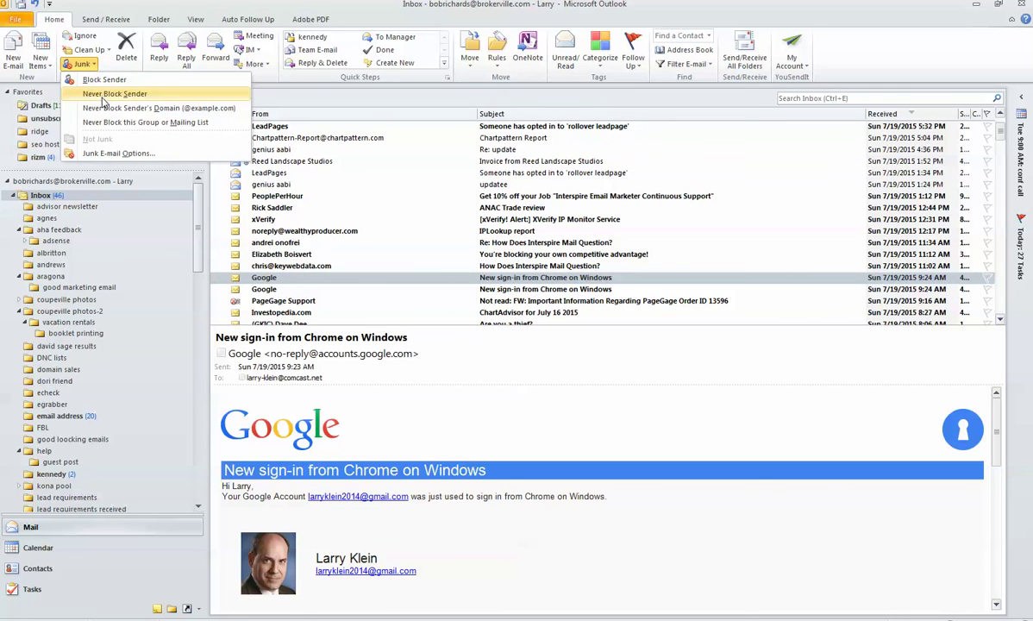
pyautogui.click(118, 153)
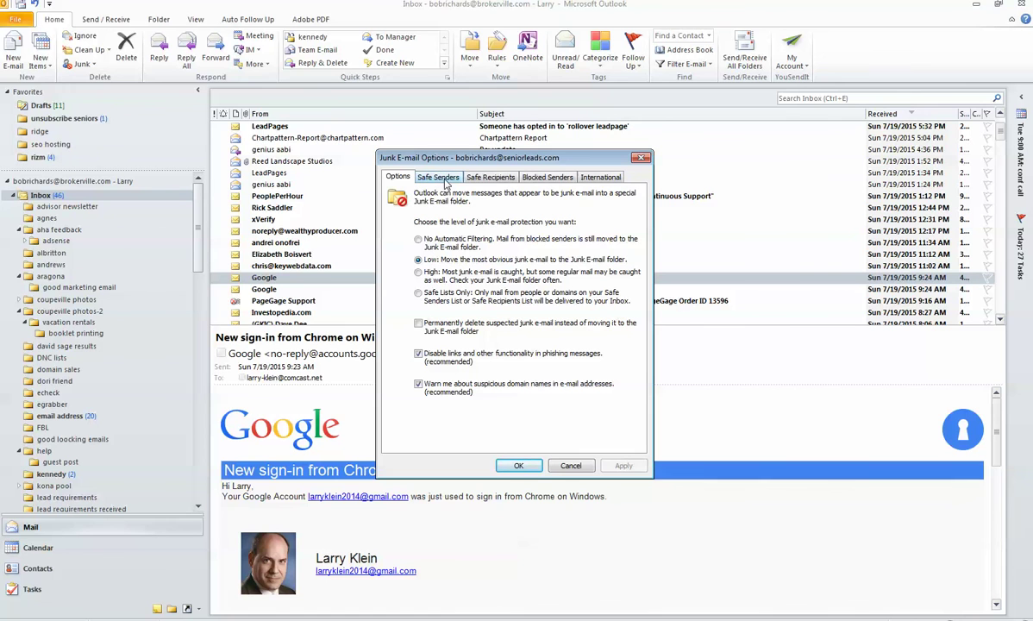
pyautogui.click(480, 177)
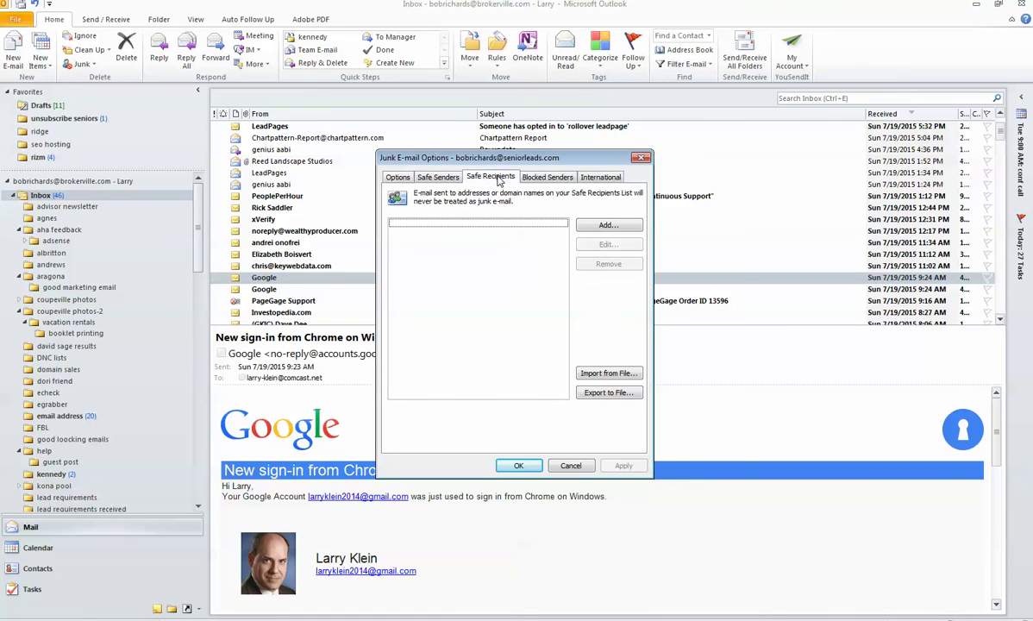
pyautogui.click(445, 178)
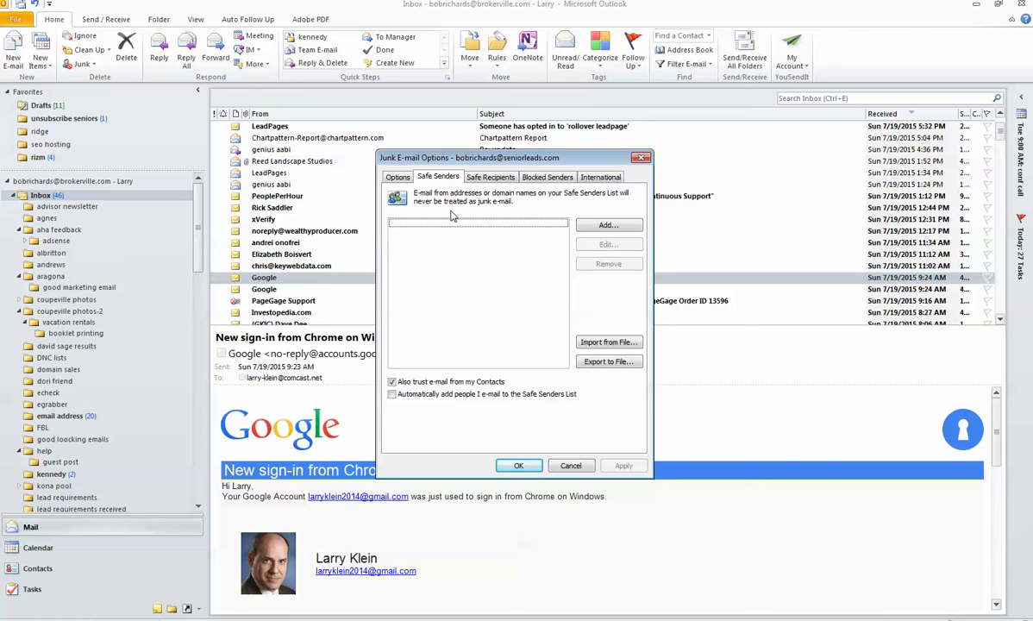
pyautogui.click(602, 226)
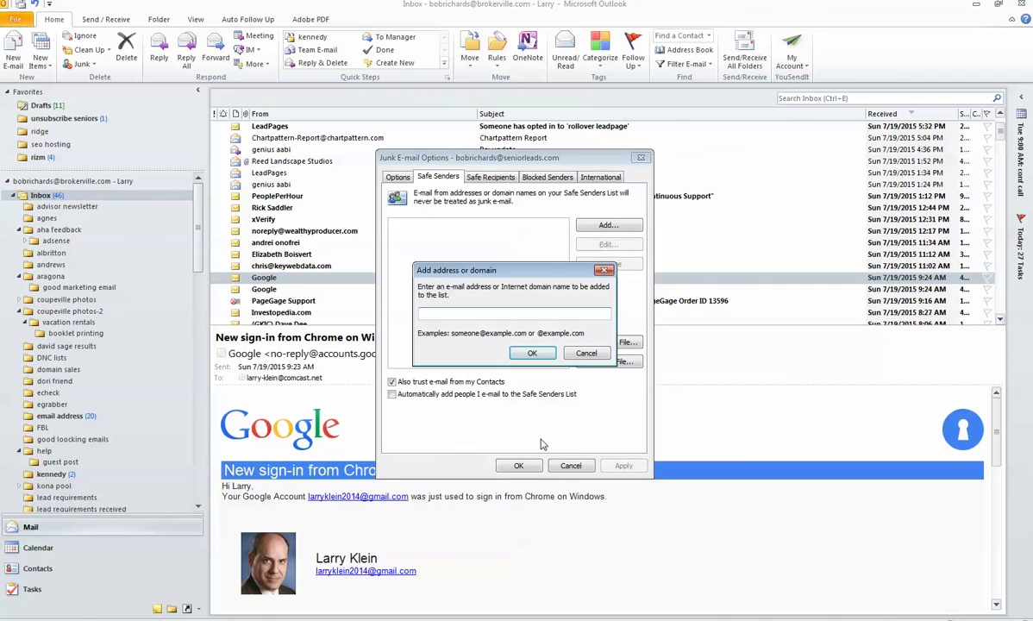
pyautogui.write('@seniorleads.com')
pyautogui.click(531, 353)
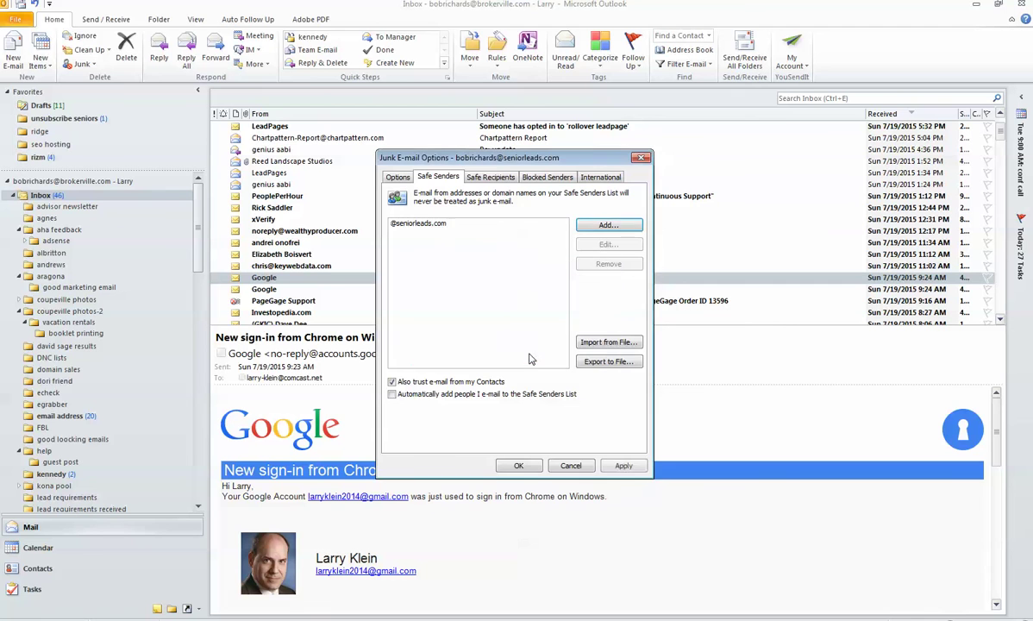
# Save the junk e-mail options and locate the Junk E-mail folder in the mailbox's folder list
pyautogui.click(520, 467)
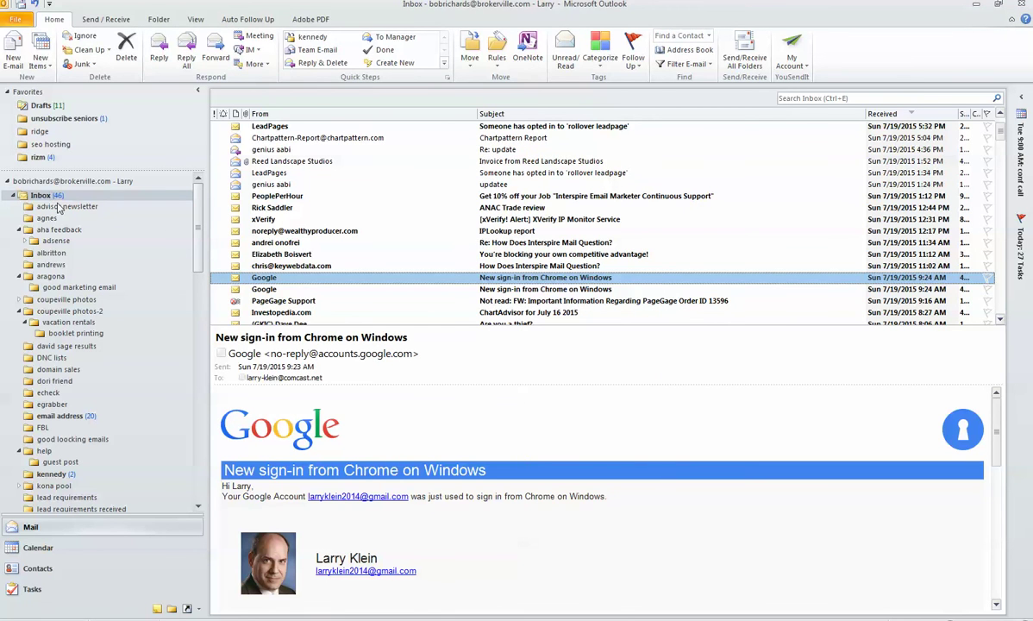
pyautogui.click(199, 299)
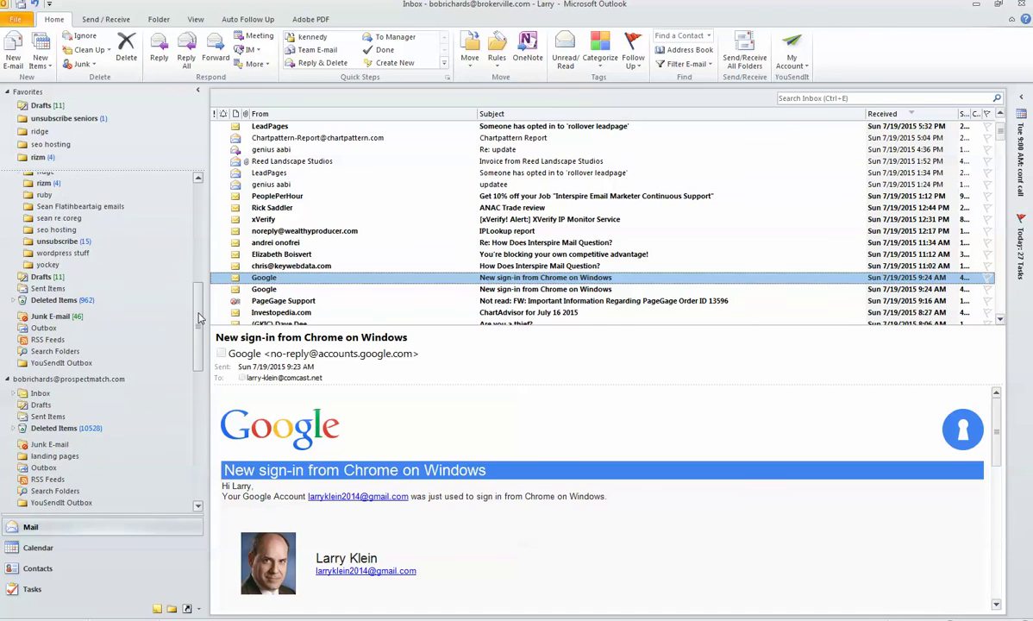
pyautogui.moveTo(200, 299); pyautogui.dragTo(197, 194)
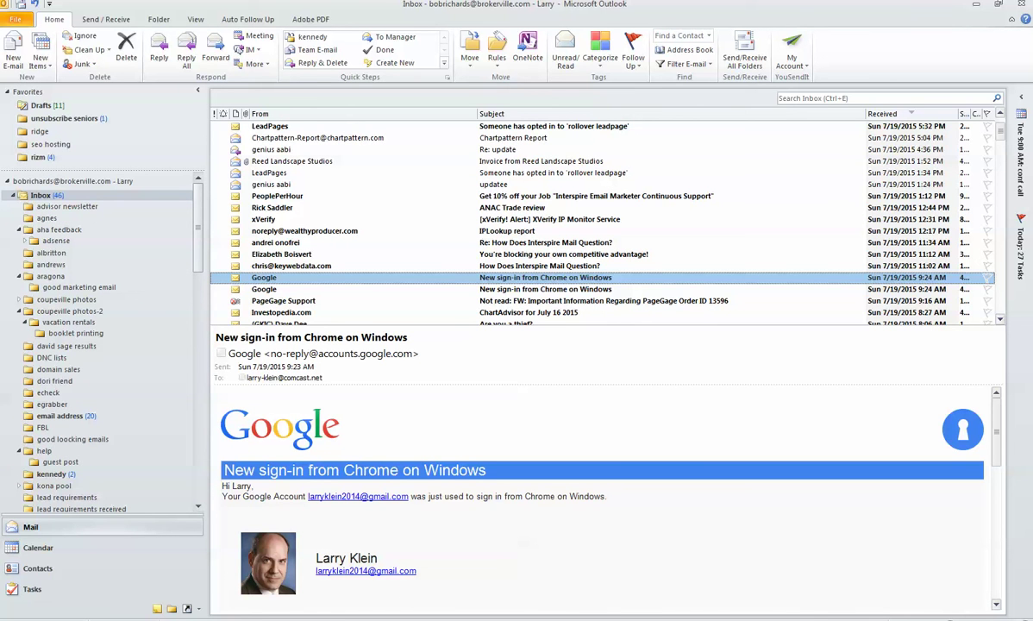
# Switch to the Chrome window with the BrokerVille site and show its empty new tab page
pyautogui.click(164, 619)
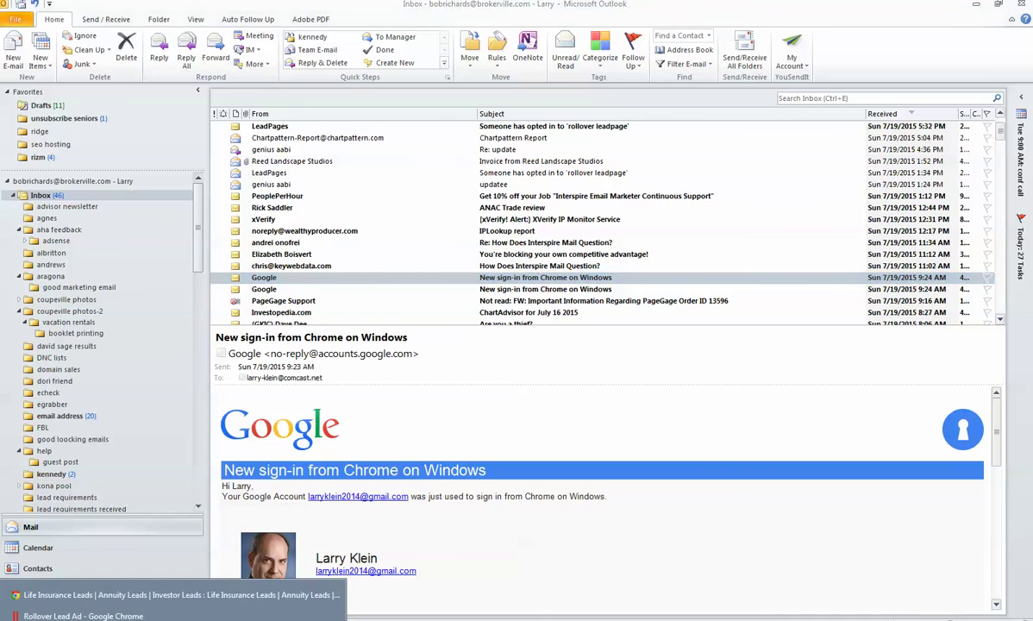
pyautogui.click(142, 571)
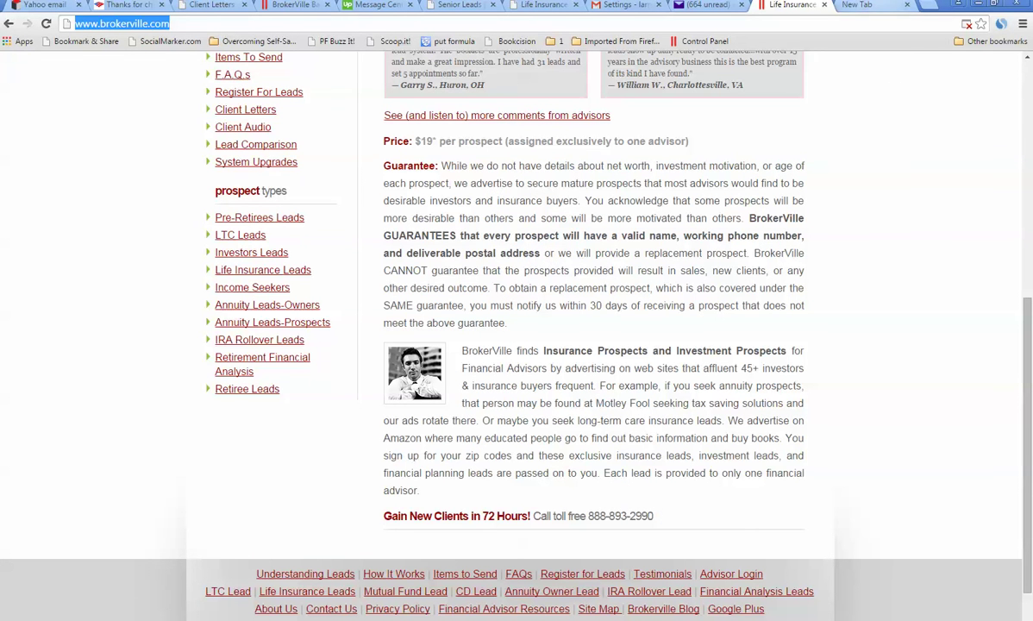
pyautogui.click(878, 8)
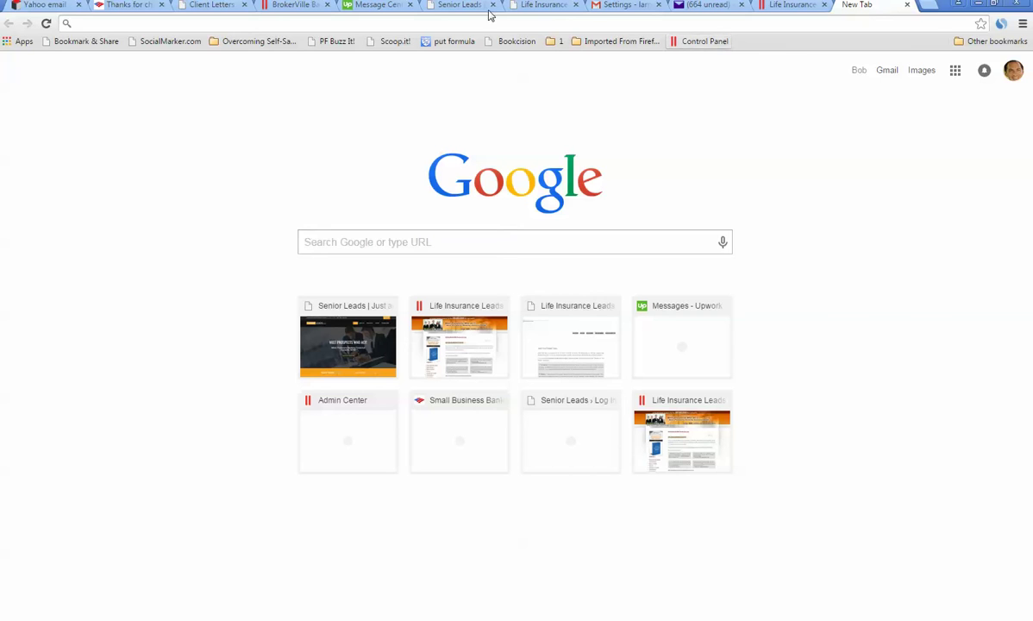
# Search Google for "how to whitelist in thunderbird"
pyautogui.click(457, 248)
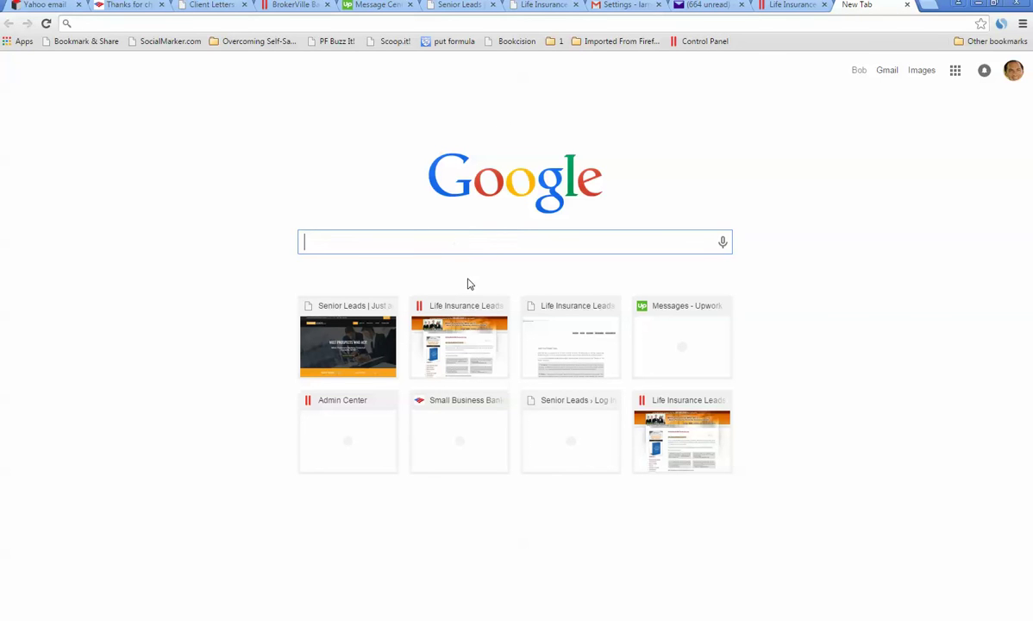
pyautogui.write('how to ')
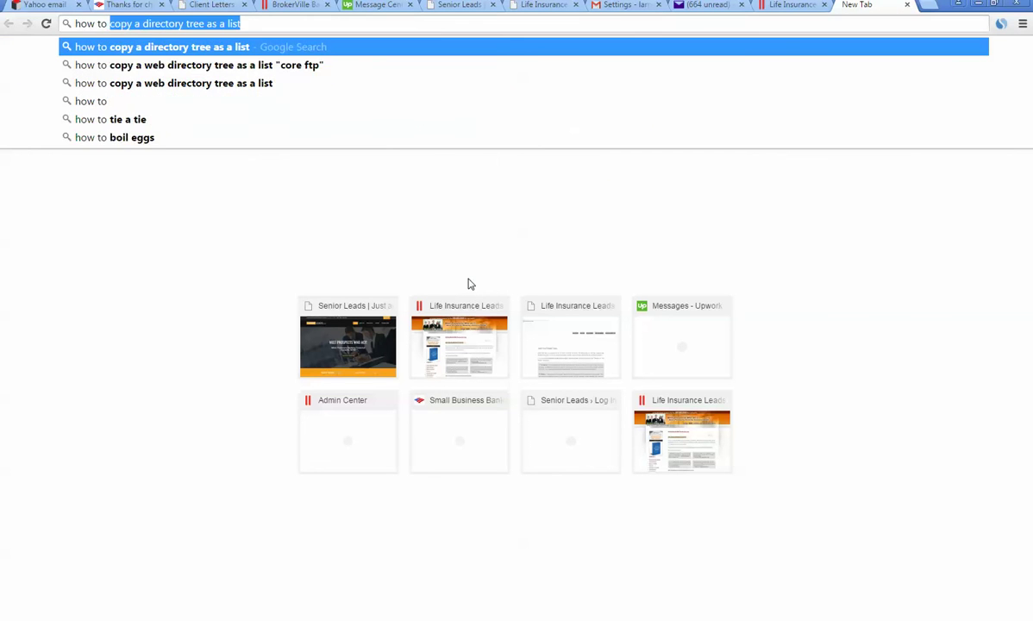
pyautogui.write('whitelist in')
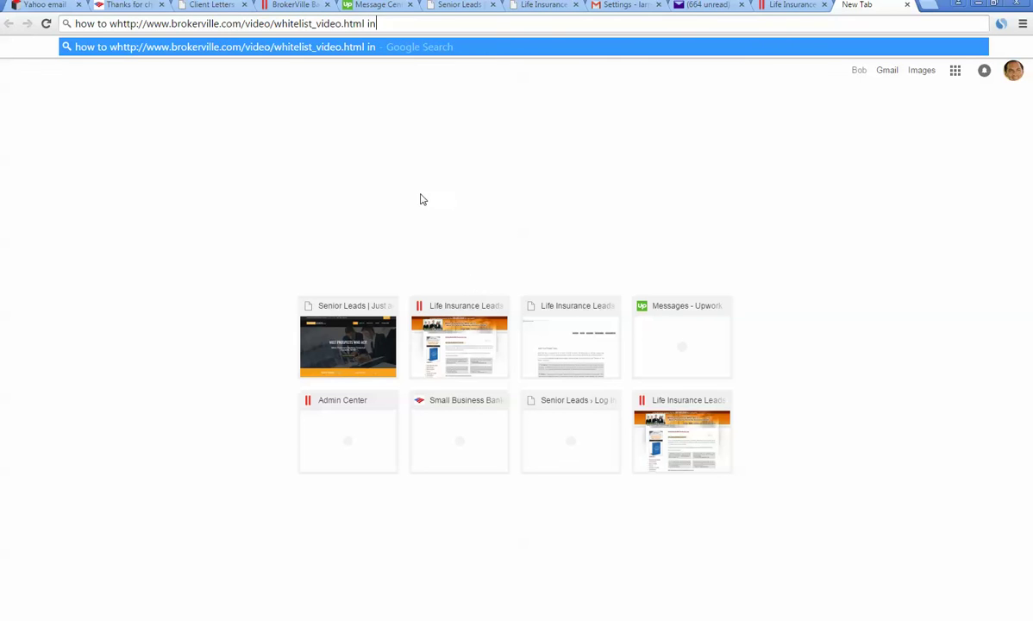
pyautogui.moveTo(376, 23); pyautogui.dragTo(124, 27)
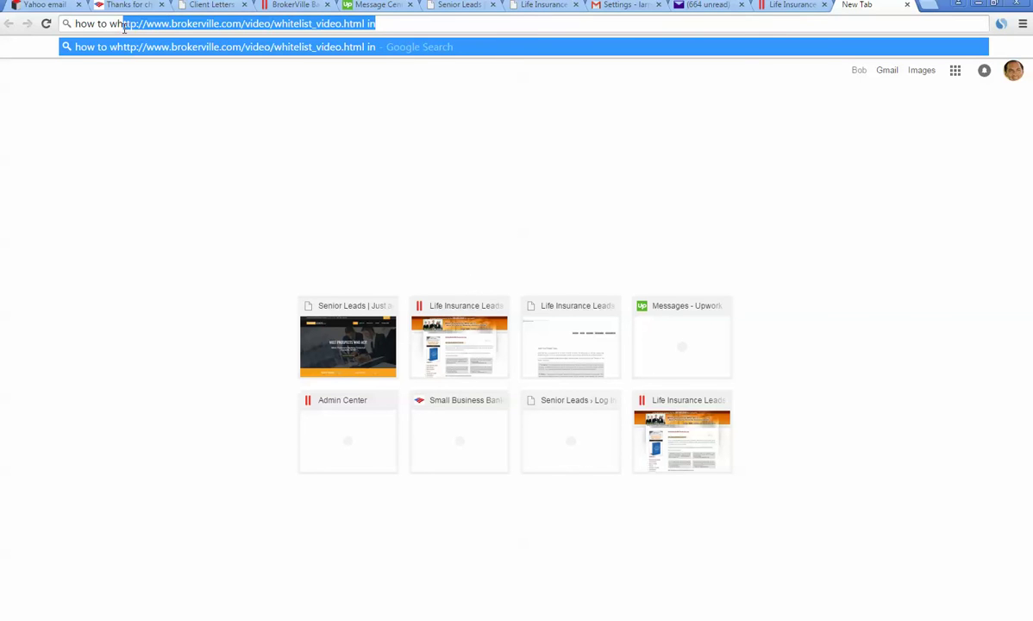
pyautogui.press('BackSpace')
pyautogui.write('ite')
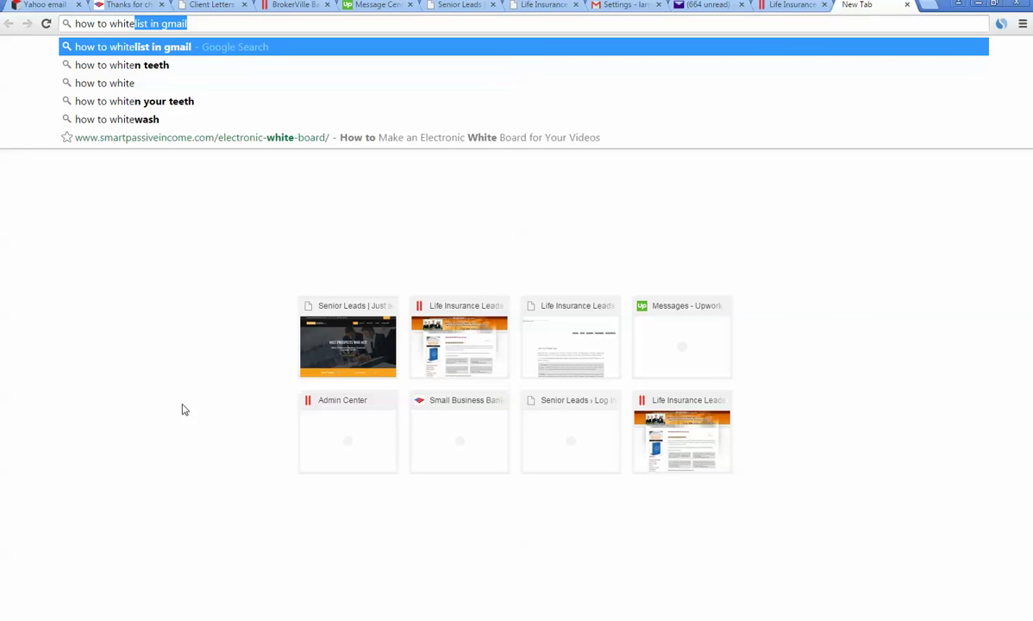
pyautogui.press('End')
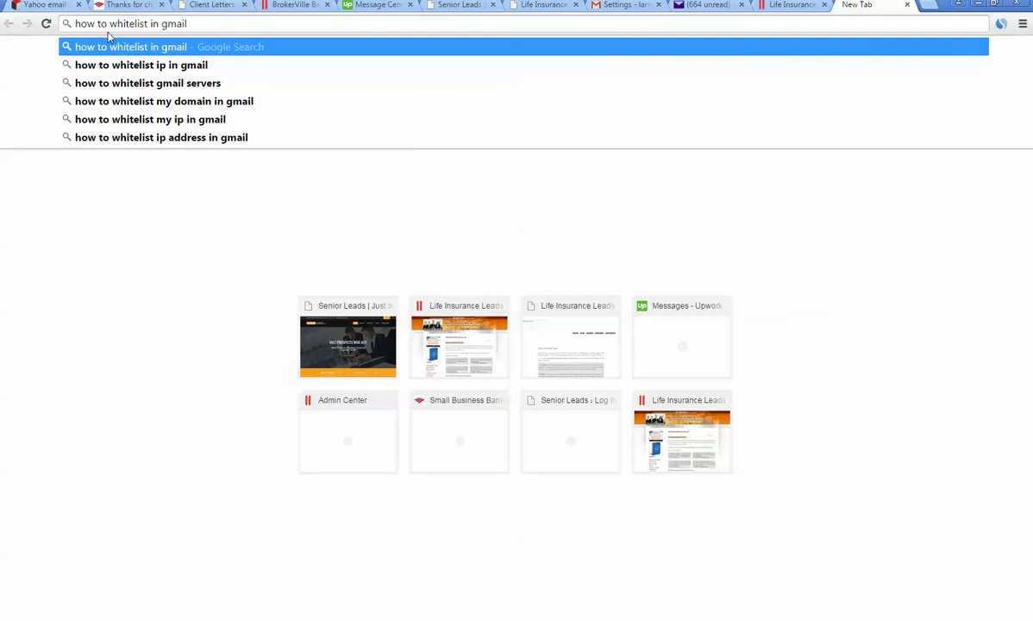
pyautogui.press('BackSpace')
pyautogui.press('BackSpace')
pyautogui.press('BackSpace')
pyautogui.press('BackSpace')
pyautogui.press('BackSpace')
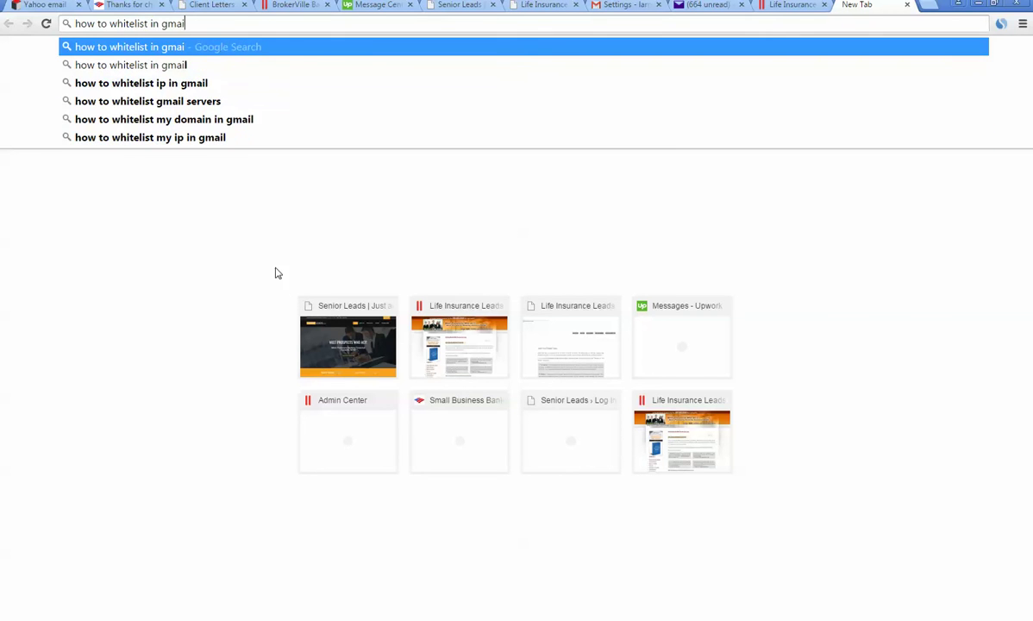
pyautogui.write('thundern')
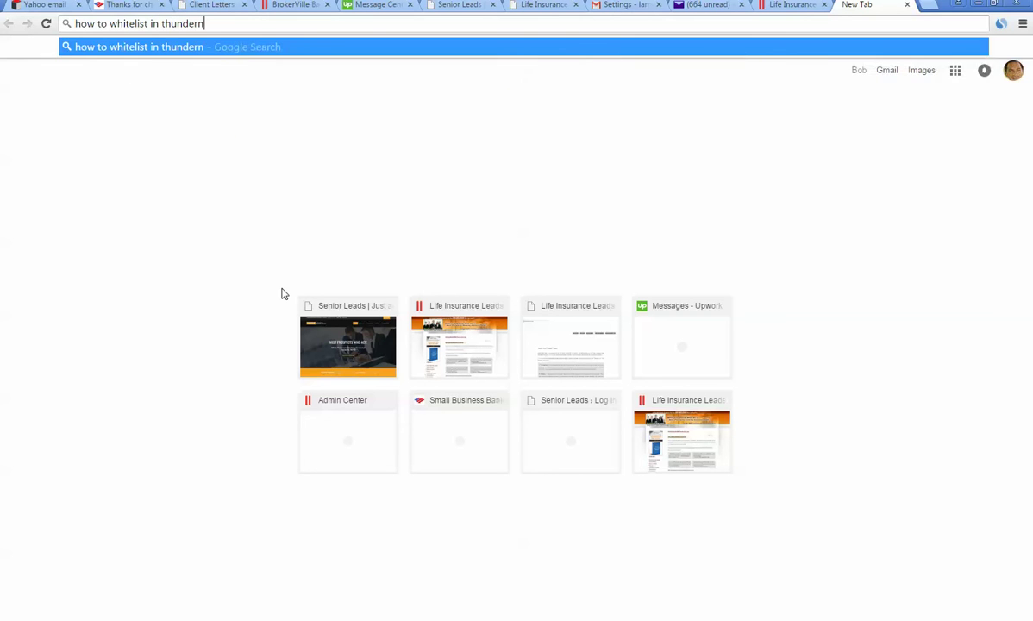
pyautogui.press('BackSpace')
pyautogui.write('bird')
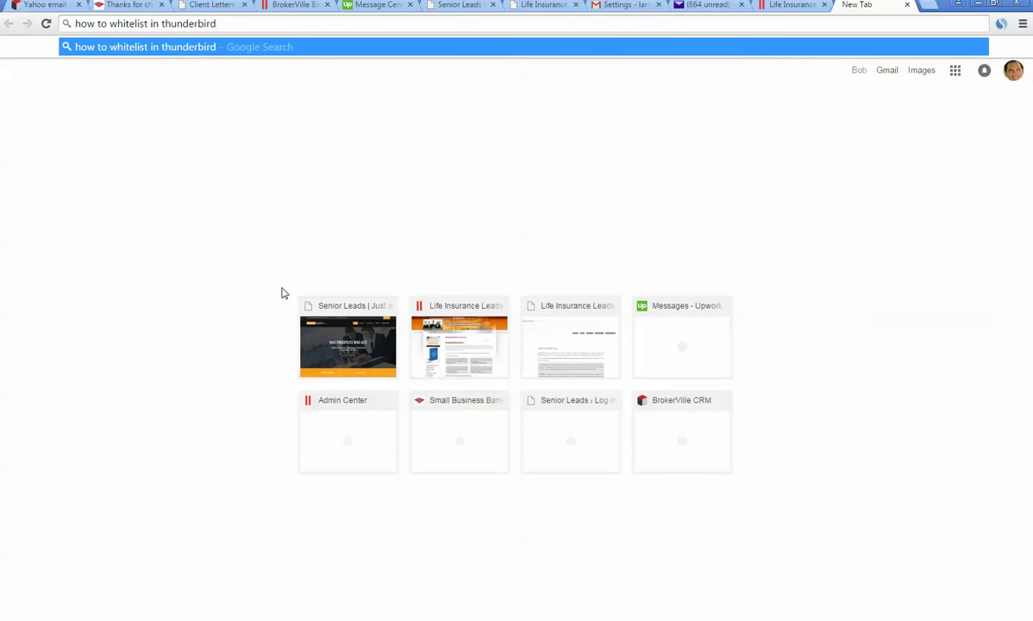
pyautogui.press('Return')
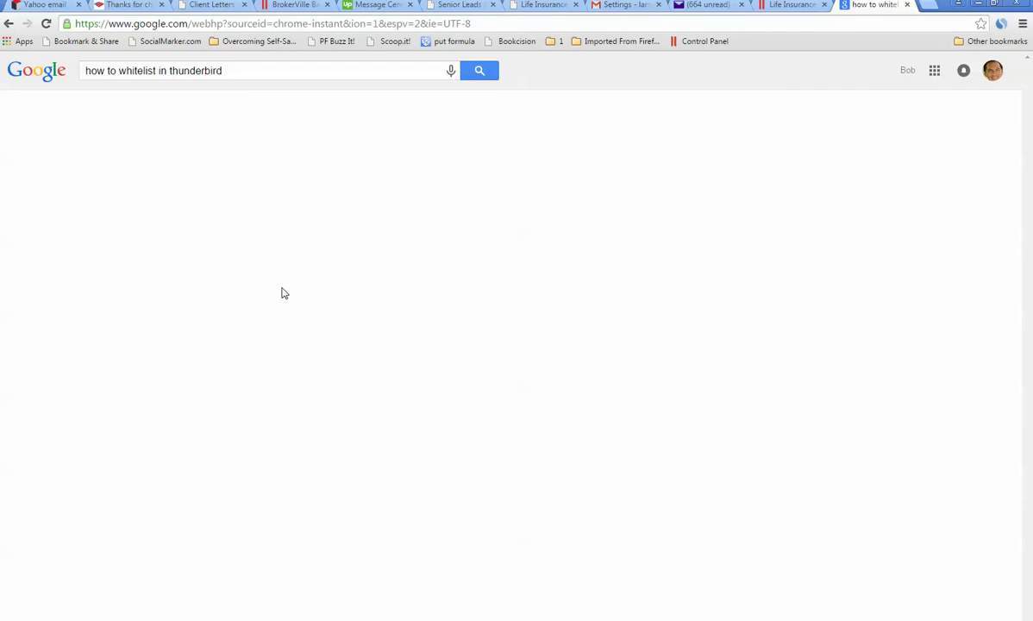